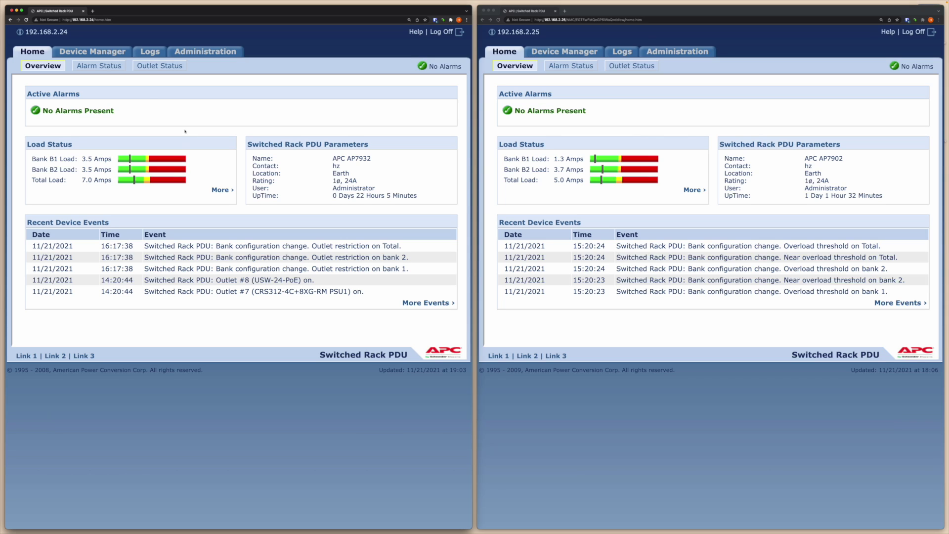
Open Device Manager outlet control on the first PDU, then activate the second PDU's window.
{"action": "left_click", "coordinate": [109, 52]}
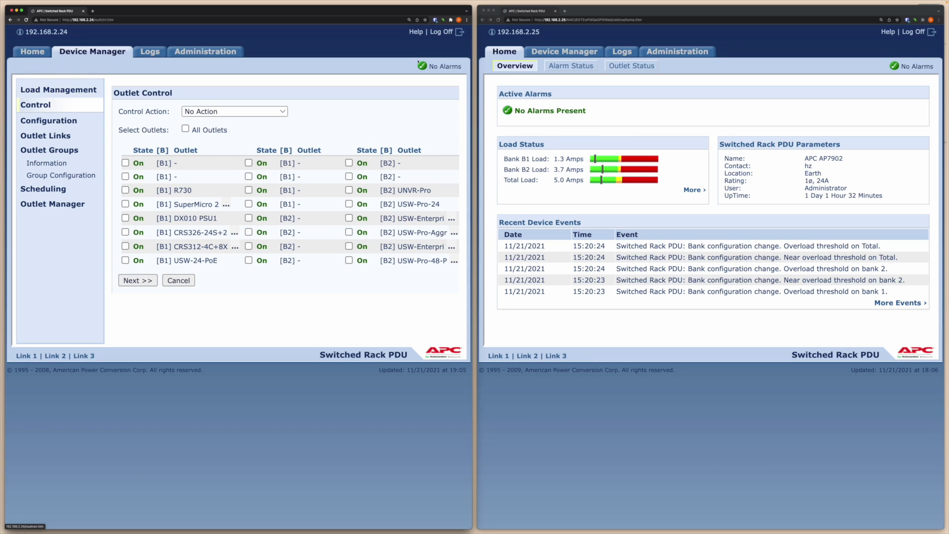
{"action": "left_click", "coordinate": [556, 52]}
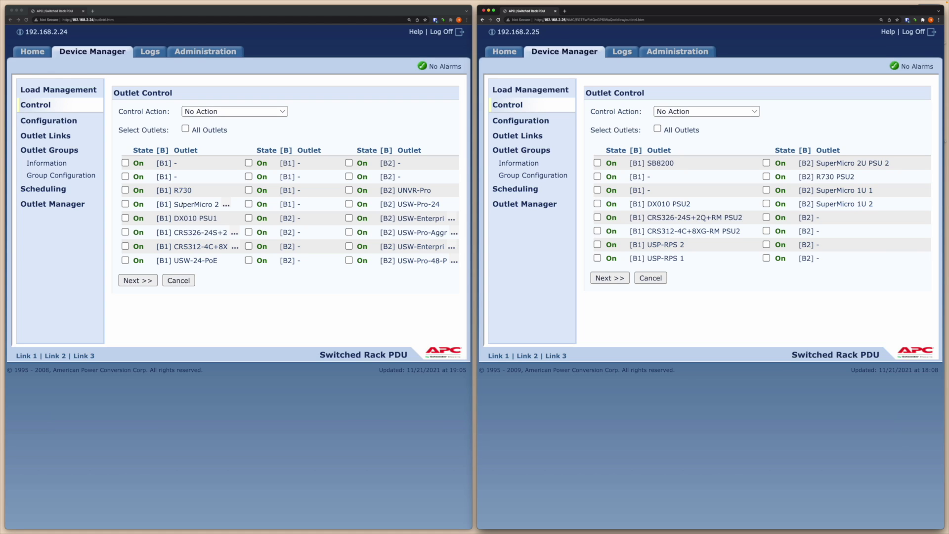
Select the DX010 PSU1 and R730 outlets on the first PDU and choose On Immediate.
{"action": "left_click", "coordinate": [125, 218]}
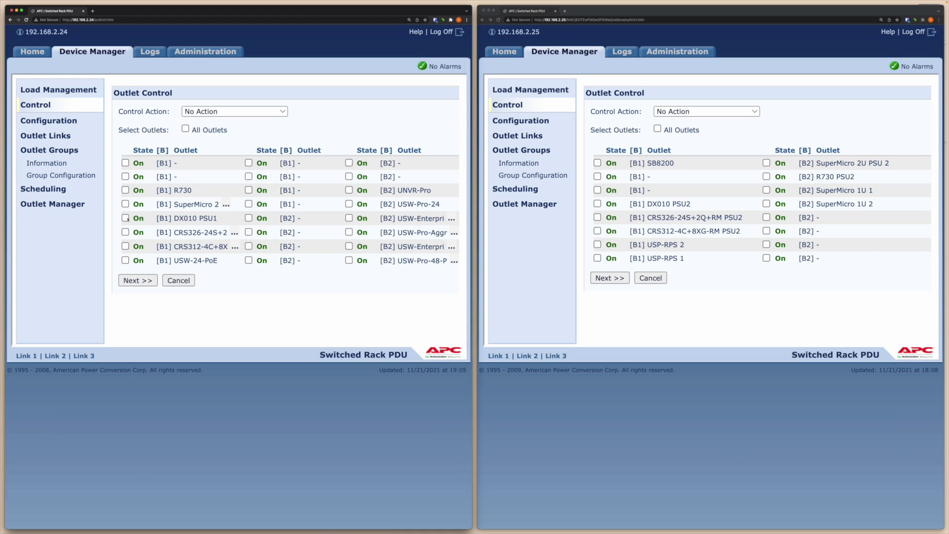
{"action": "left_click", "coordinate": [125, 218]}
{"action": "left_click", "coordinate": [158, 190]}
{"action": "left_click", "coordinate": [198, 111]}
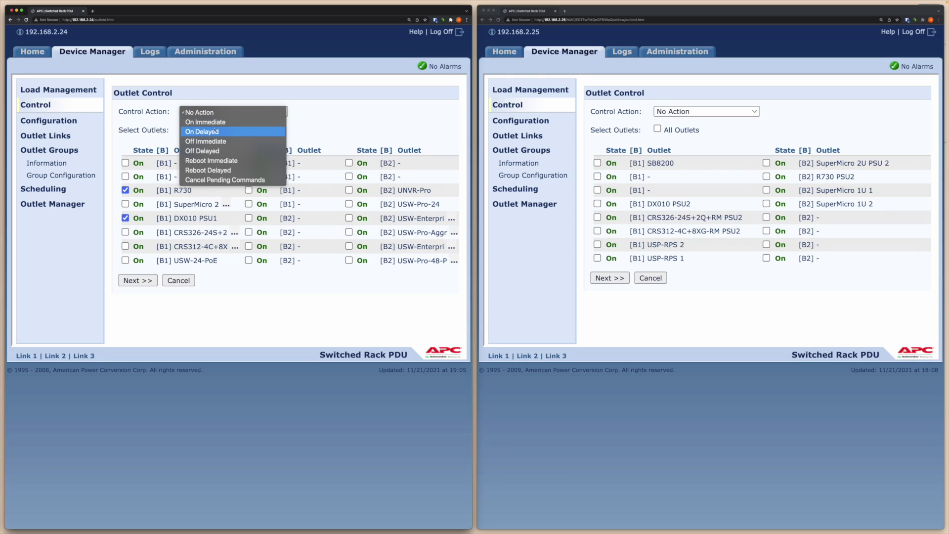
{"action": "left_click", "coordinate": [211, 122]}
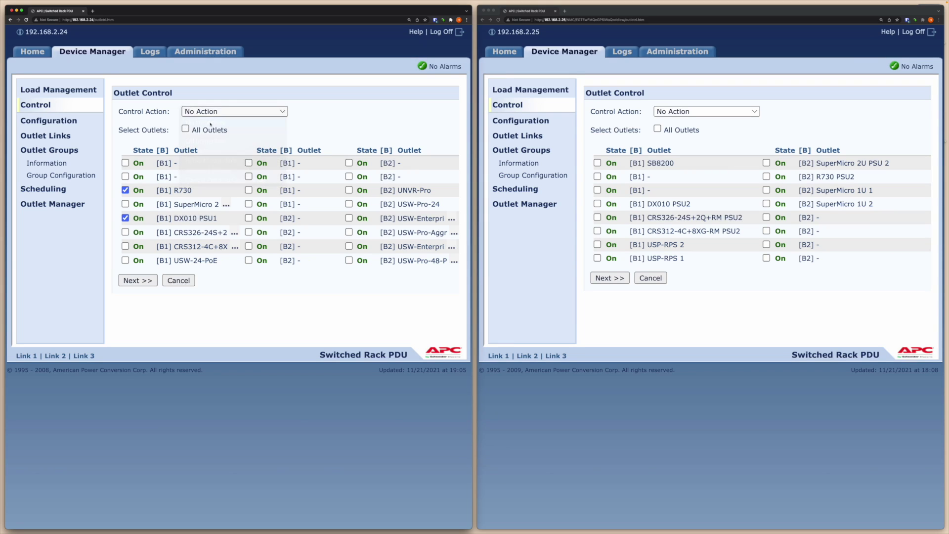
Proceed to the Outlet Control Confirmation showing outlets 3 and 5 for On Immediate.
{"action": "left_click", "coordinate": [146, 280]}
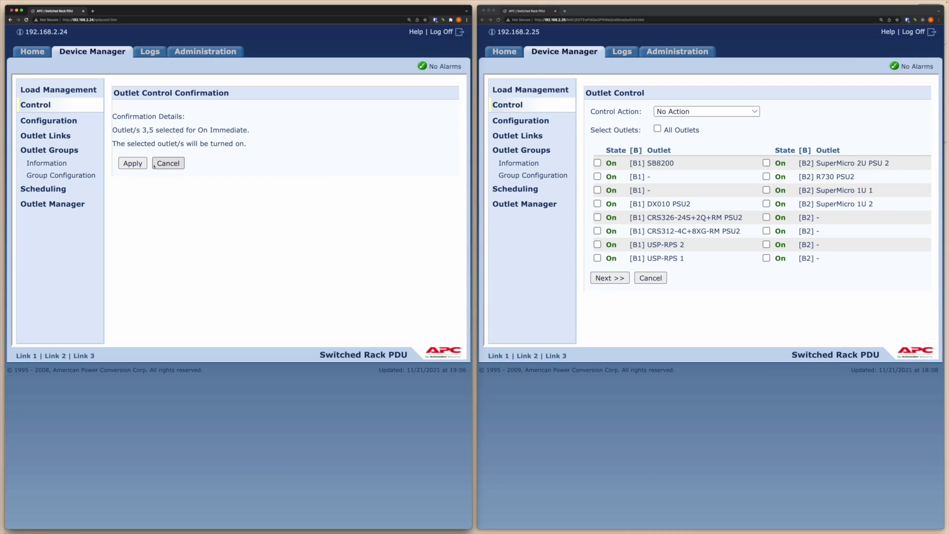